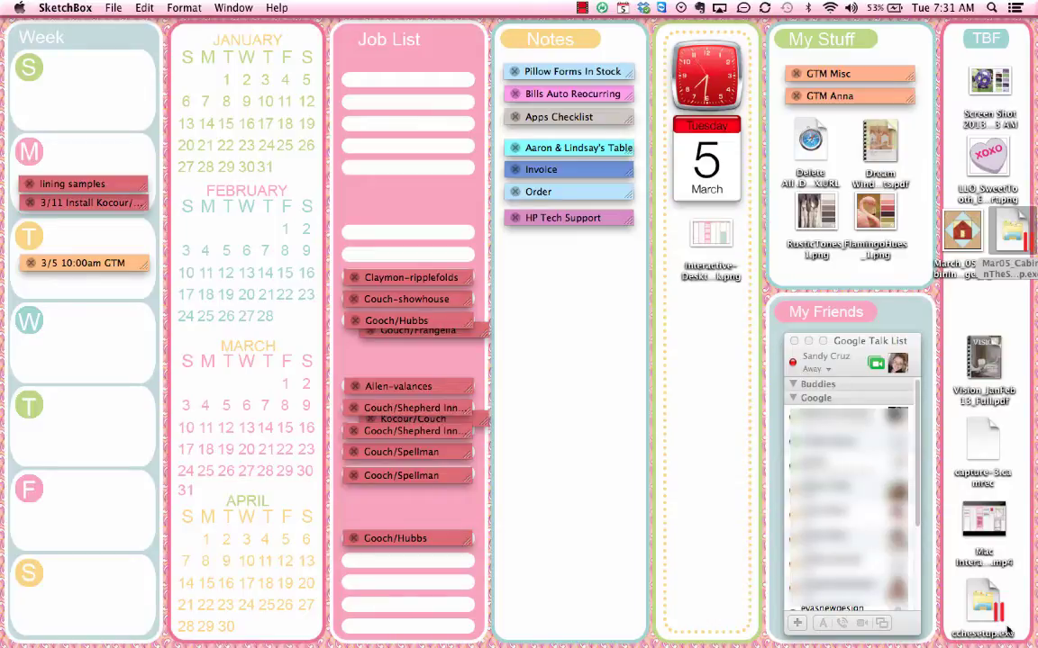
Switch to the Windows 7 desktop on Desktop 2, search for "ga" to view the Desktop Gadget Gallery, and close it.
{"action": "key", "text": "ctrl+Up"}
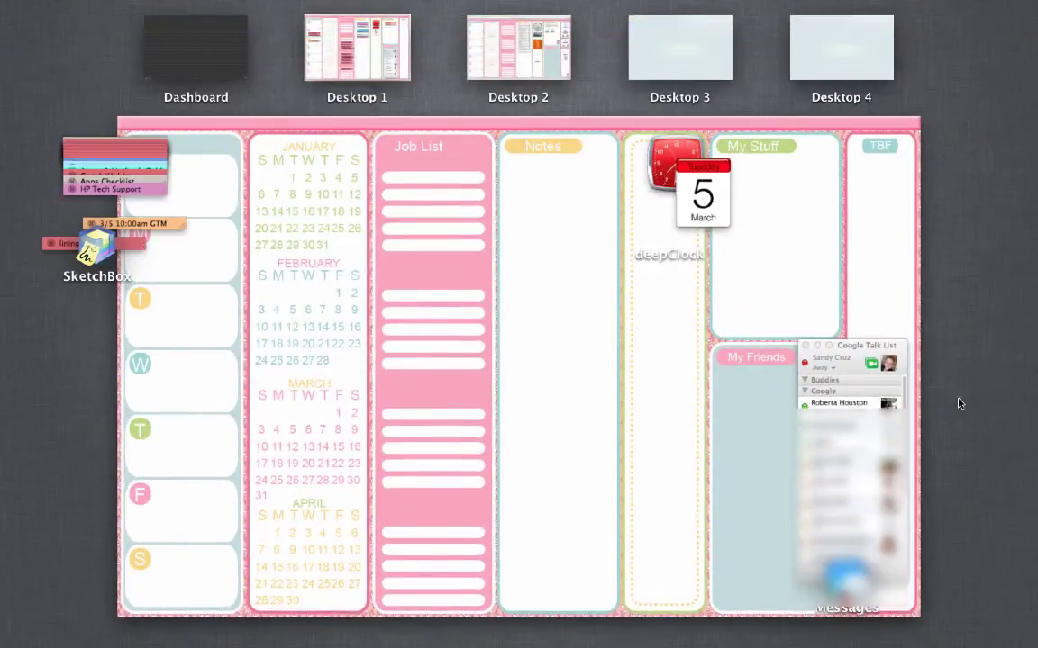
{"action": "left_click", "coordinate": [525, 62]}
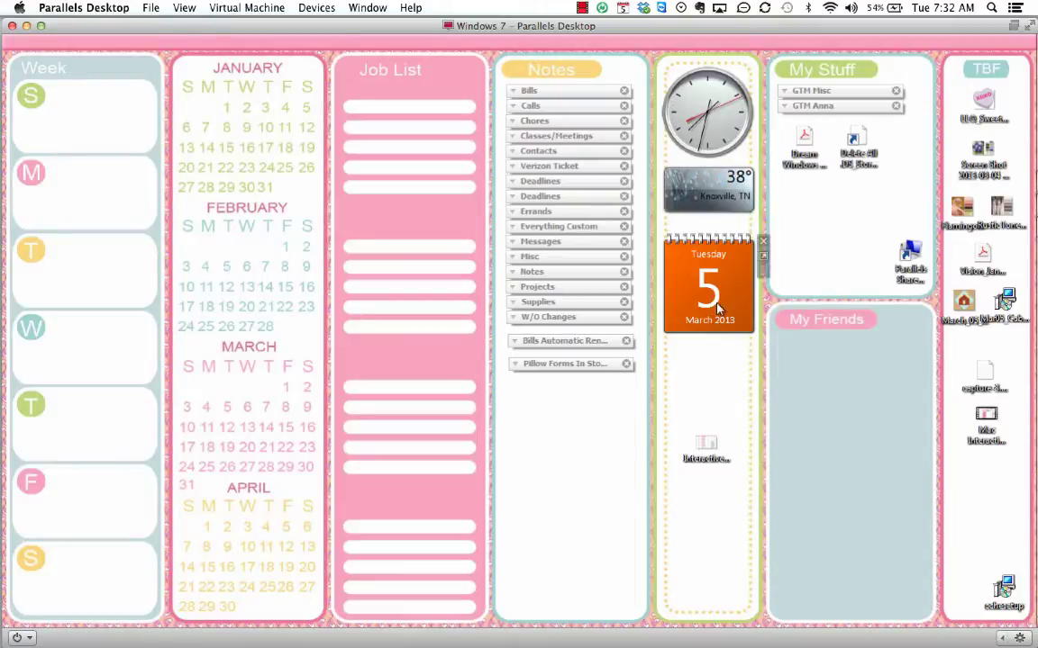
{"action": "mouse_move", "coordinate": [713, 88]}
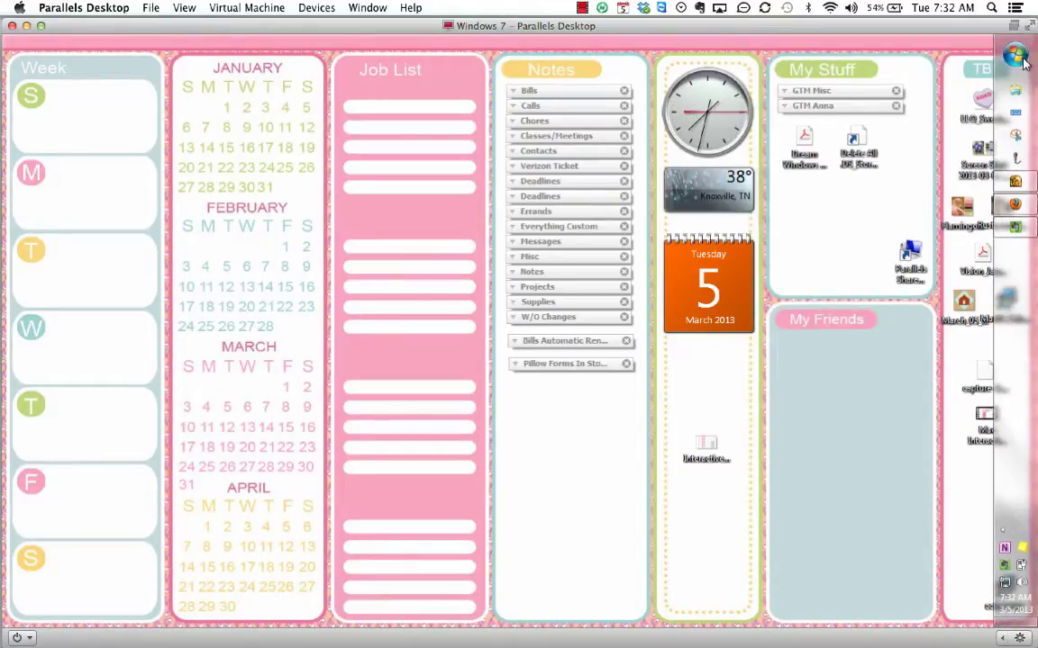
{"action": "left_click", "coordinate": [1018, 58]}
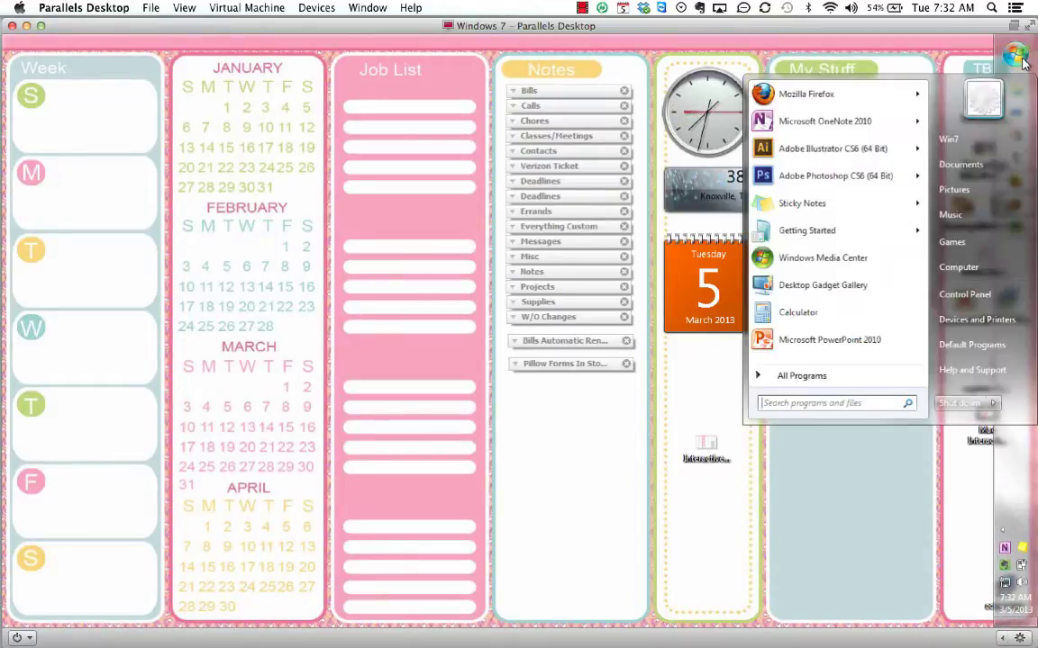
{"action": "left_click", "coordinate": [781, 404]}
{"action": "type", "text": "ga"}
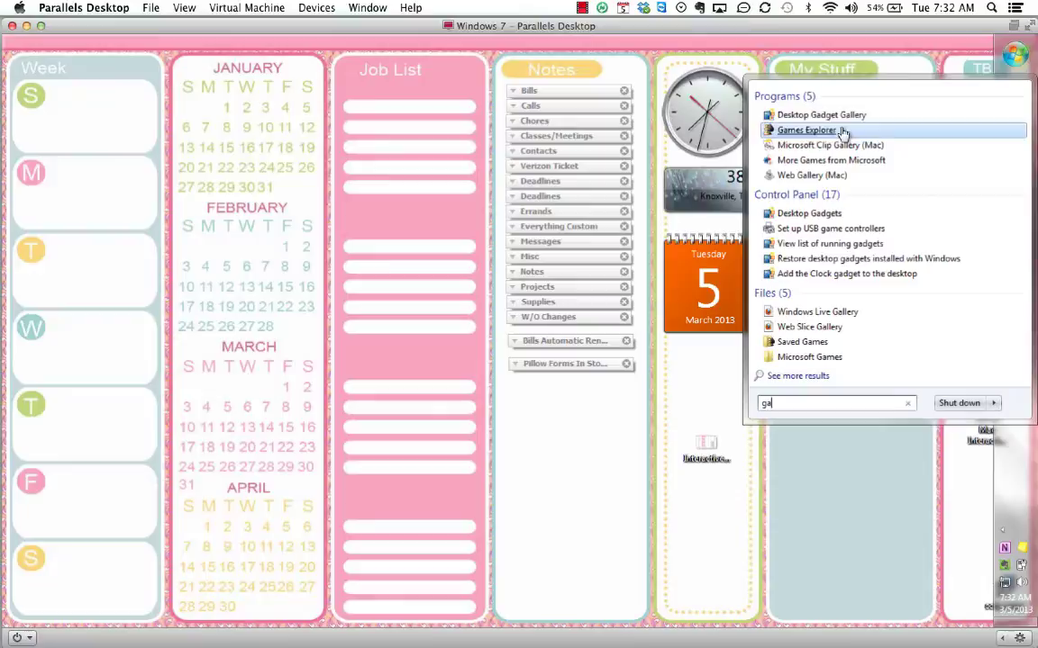
{"action": "left_click", "coordinate": [814, 120]}
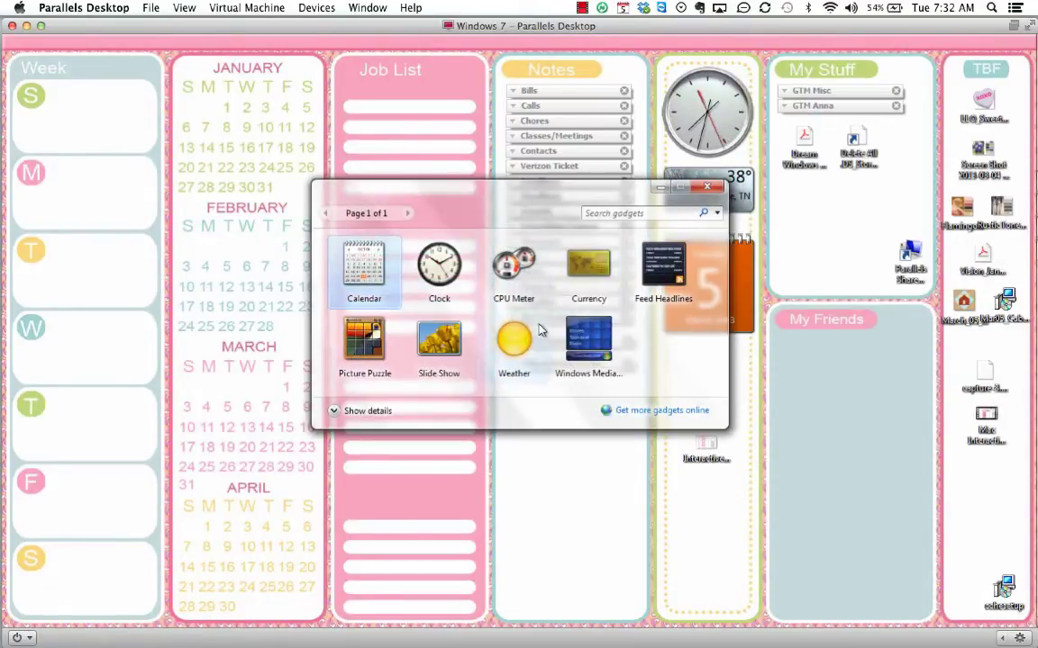
{"action": "left_click", "coordinate": [707, 188]}
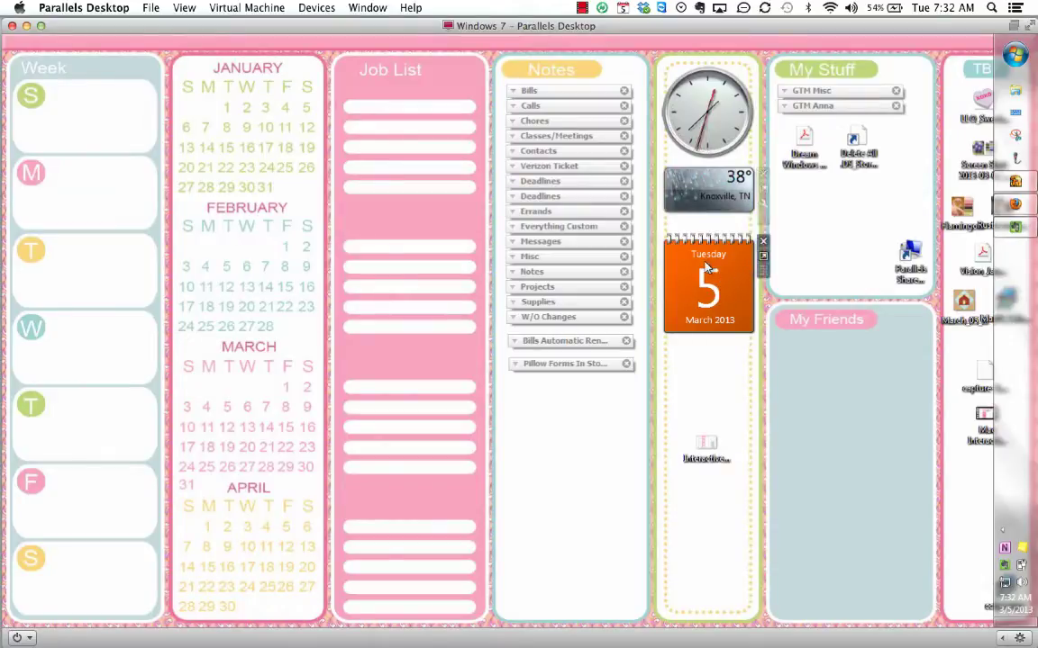
Enlarge the calendar gadget to include the month view, and unroll and roll up the Pillow Forms note.
{"action": "left_click", "coordinate": [763, 257]}
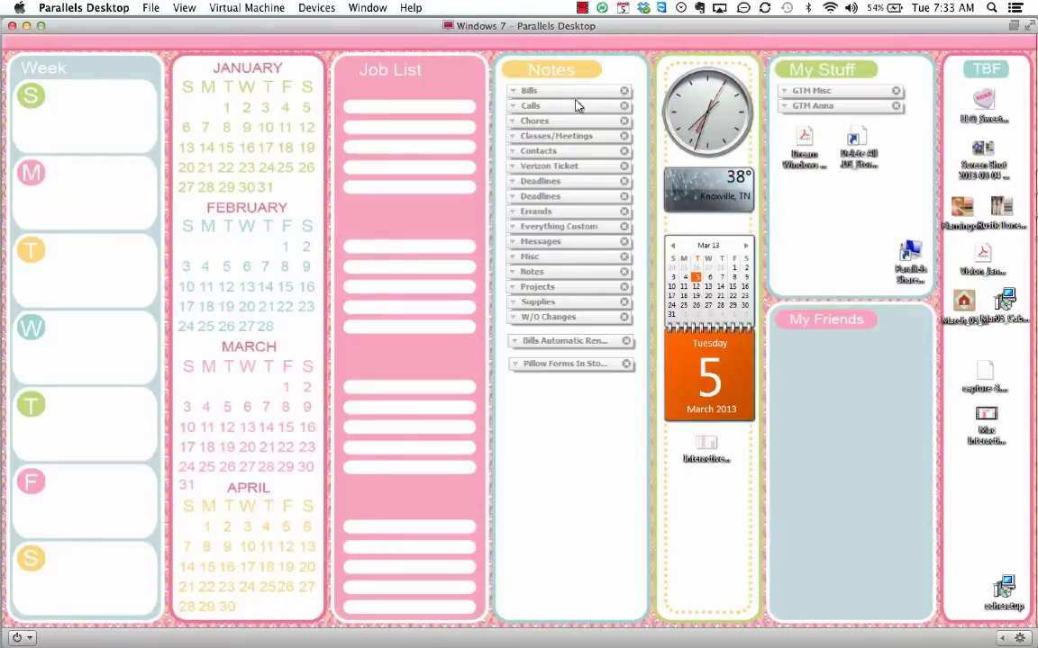
{"action": "left_click", "coordinate": [599, 365]}
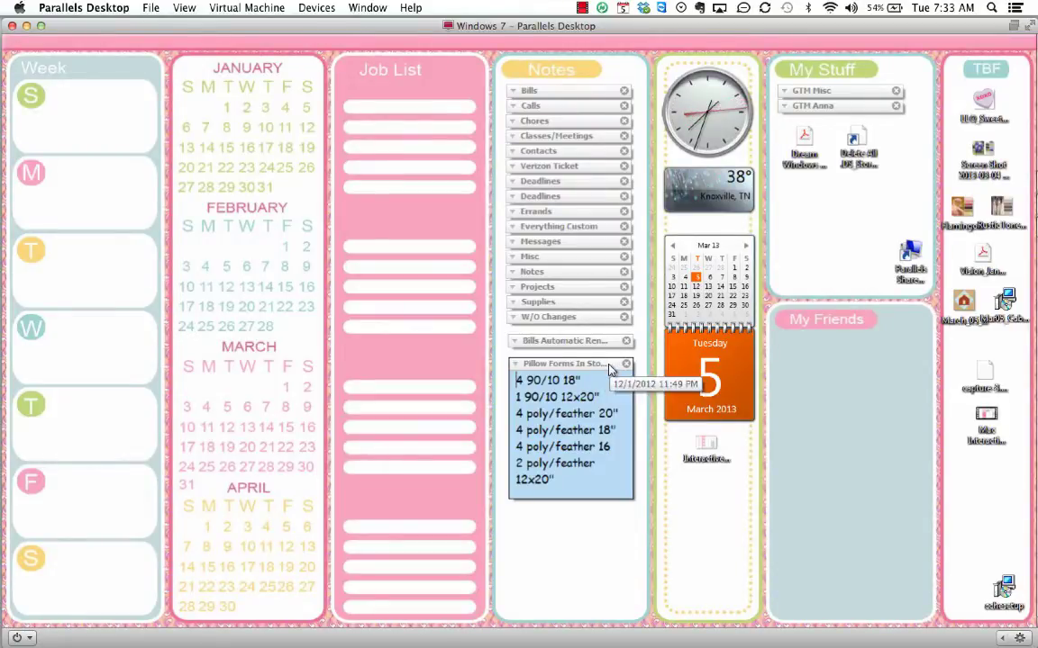
{"action": "left_click", "coordinate": [612, 399]}
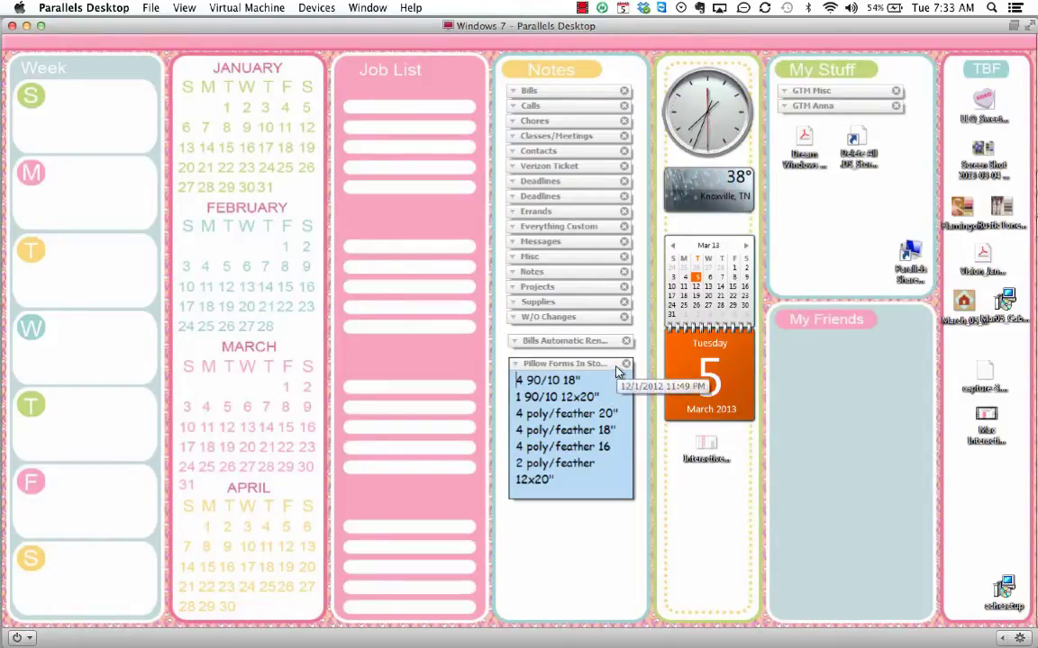
{"action": "left_click", "coordinate": [615, 364]}
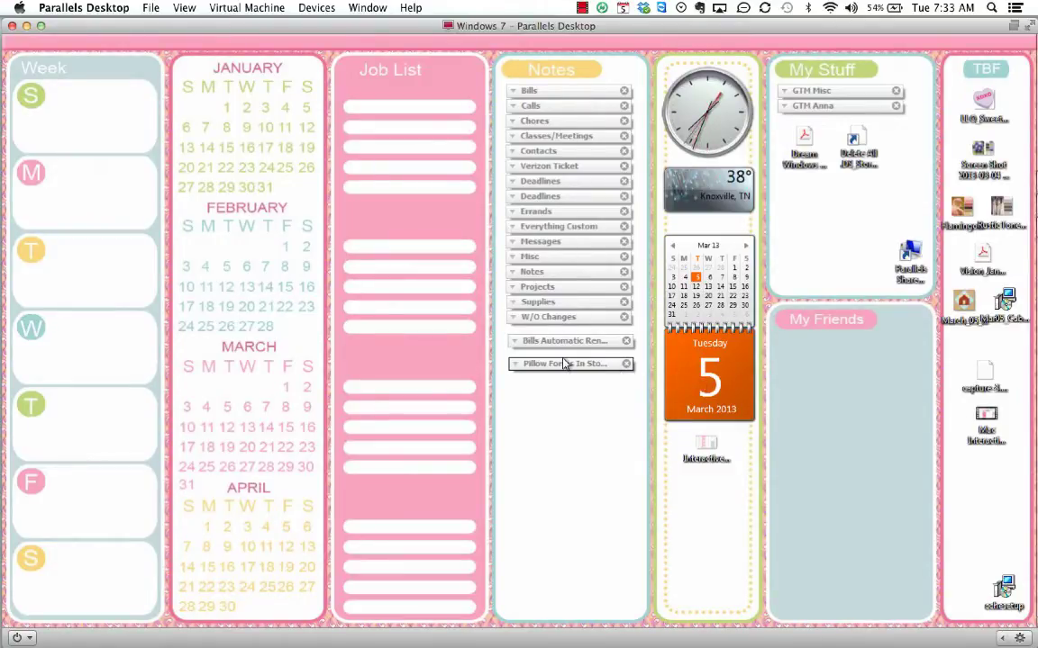
Switch to Desktop 1, and expand and collapse the valances note in the Job List.
{"action": "key", "text": "ctrl+Up"}
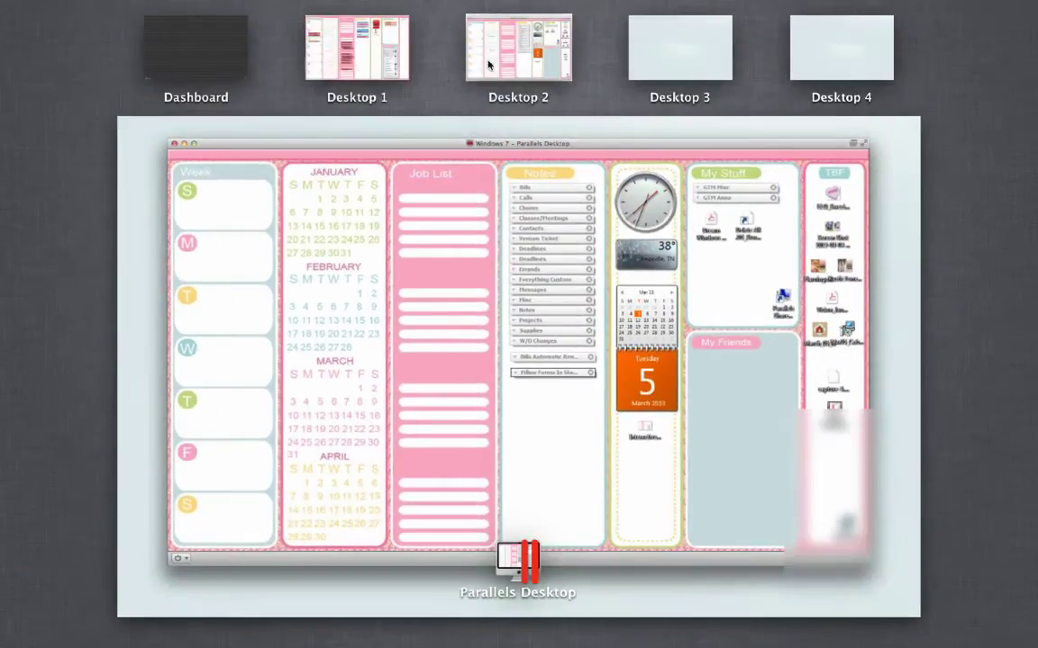
{"action": "left_click", "coordinate": [368, 61]}
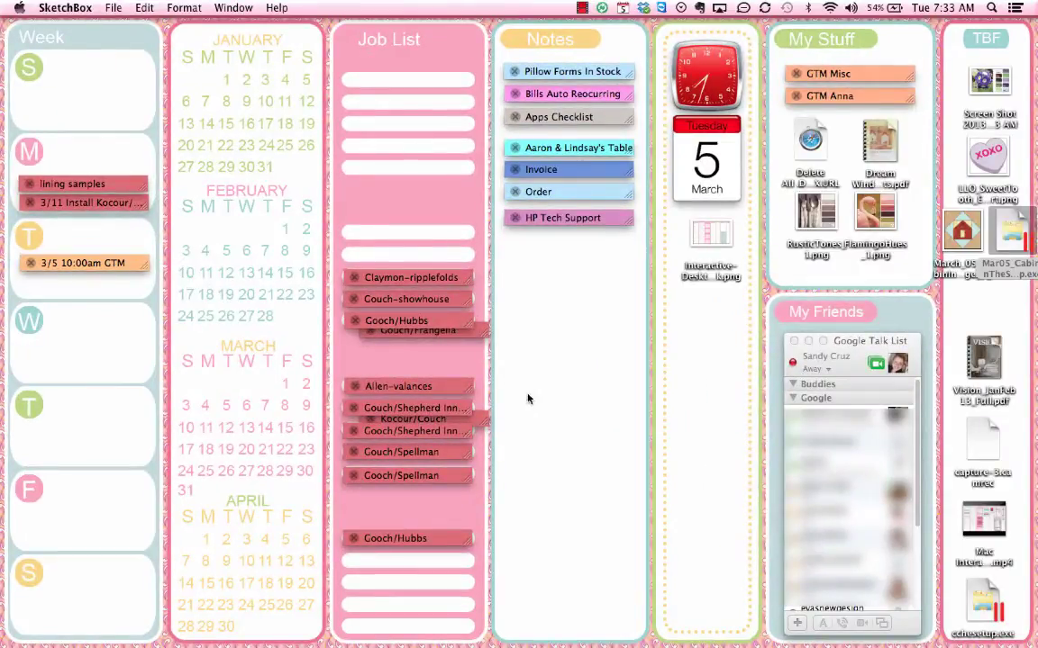
{"action": "left_click", "coordinate": [439, 390]}
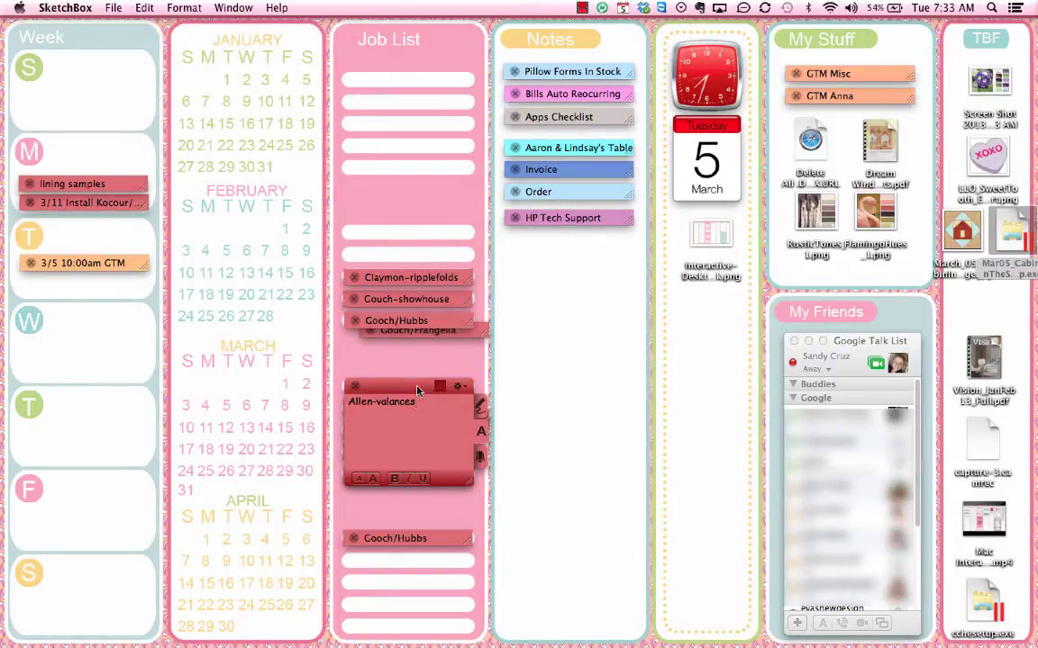
{"action": "left_click", "coordinate": [417, 390]}
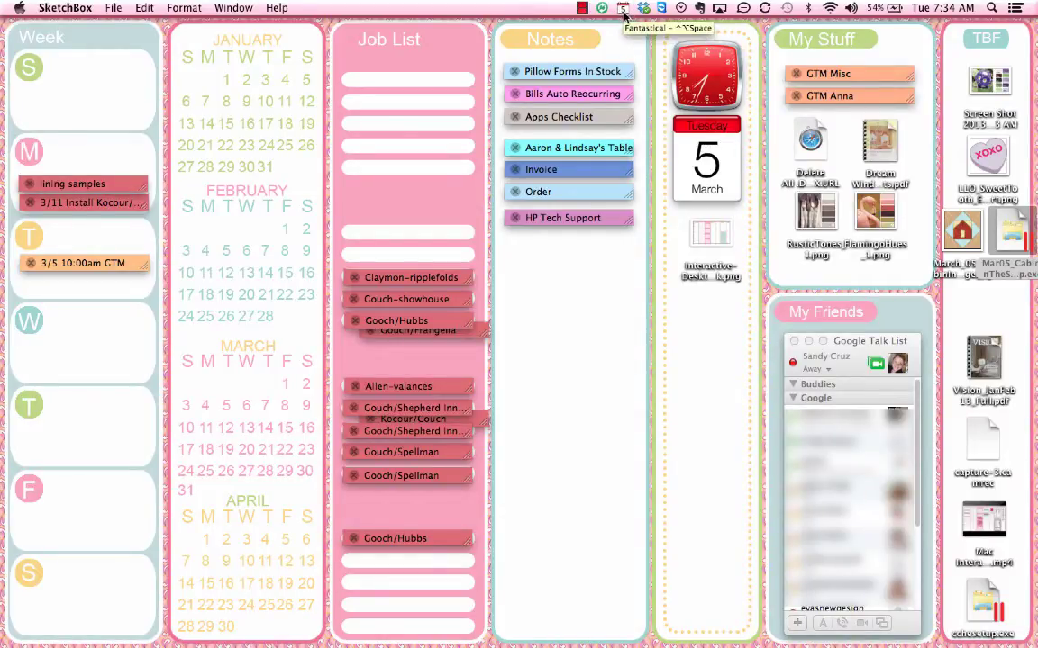
View the March 2013 calendar and its upcoming events in Fantastical, and close it.
{"action": "left_click", "coordinate": [622, 9]}
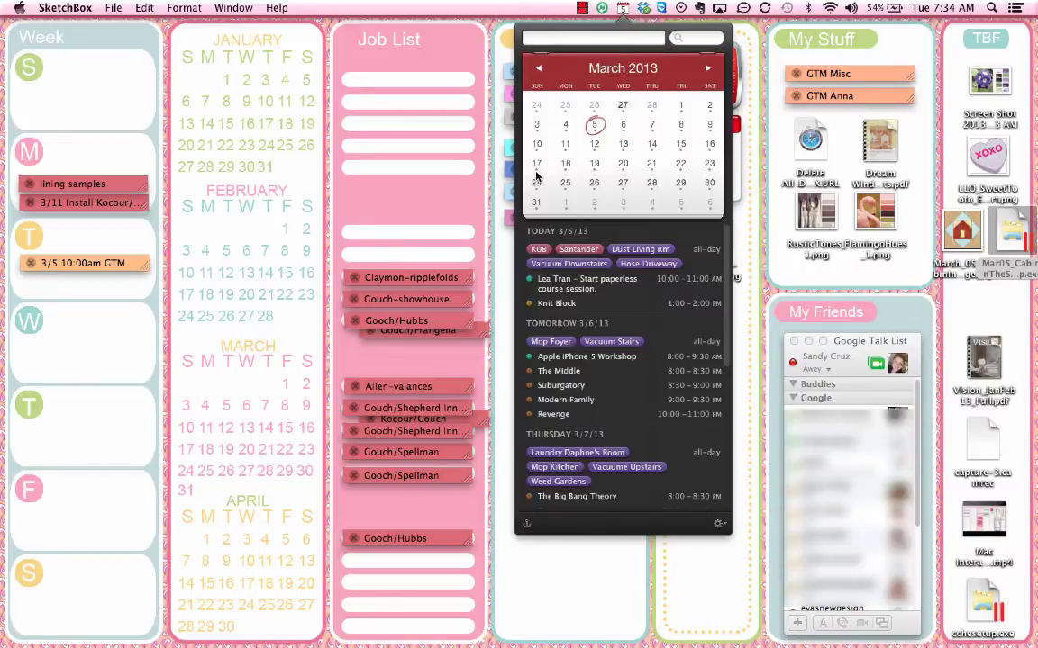
{"action": "left_click", "coordinate": [623, 9]}
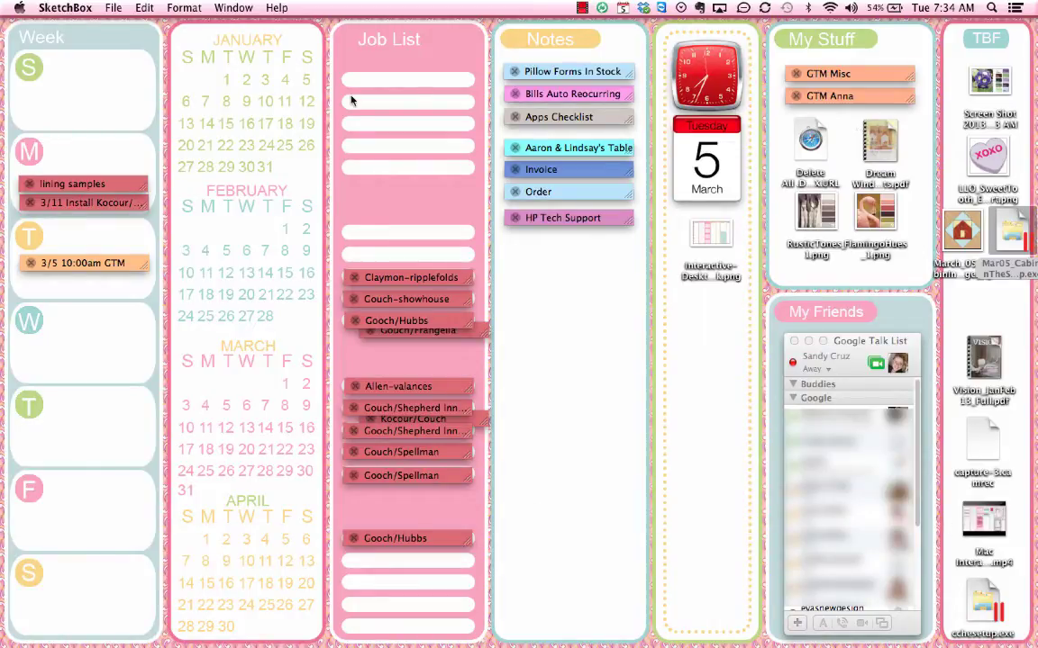
Open the Interactive-Desktop-Pink.png wallpaper from the desktop in Preview to view its layout, and close it.
{"action": "left_click", "coordinate": [711, 234]}
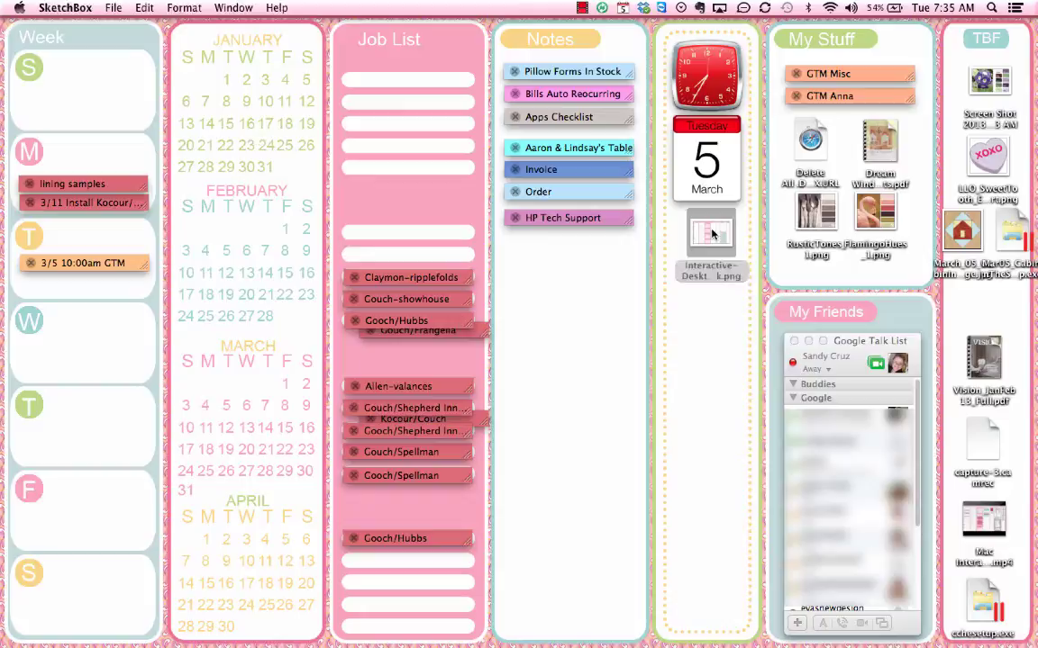
{"action": "double_click", "coordinate": [712, 234]}
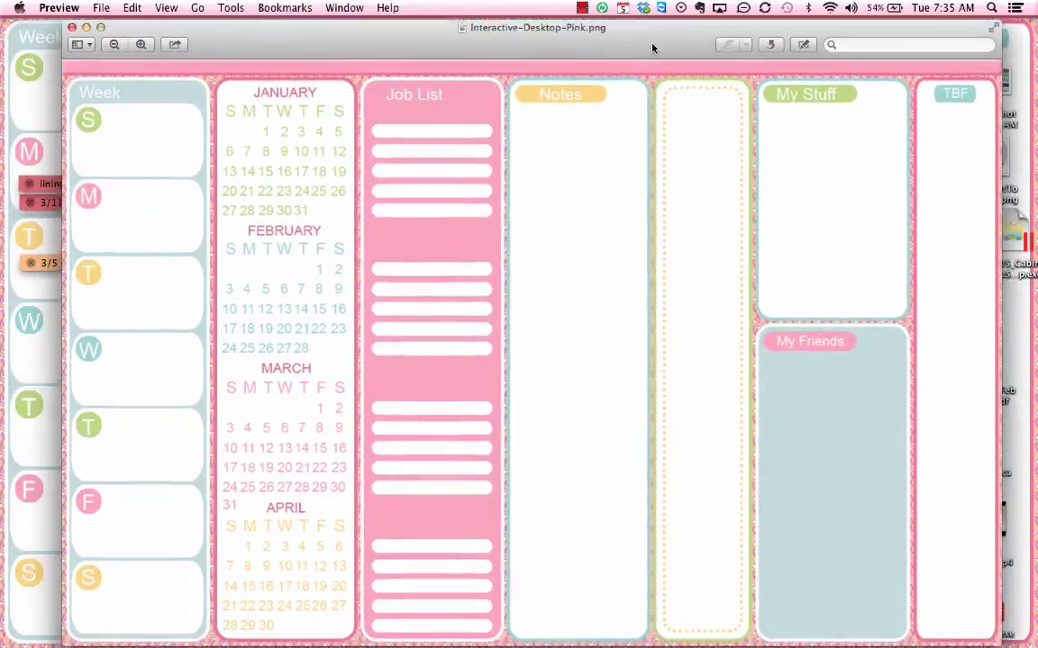
{"action": "left_click_drag", "start_coordinate": [653, 47], "coordinate": [648, 39]}
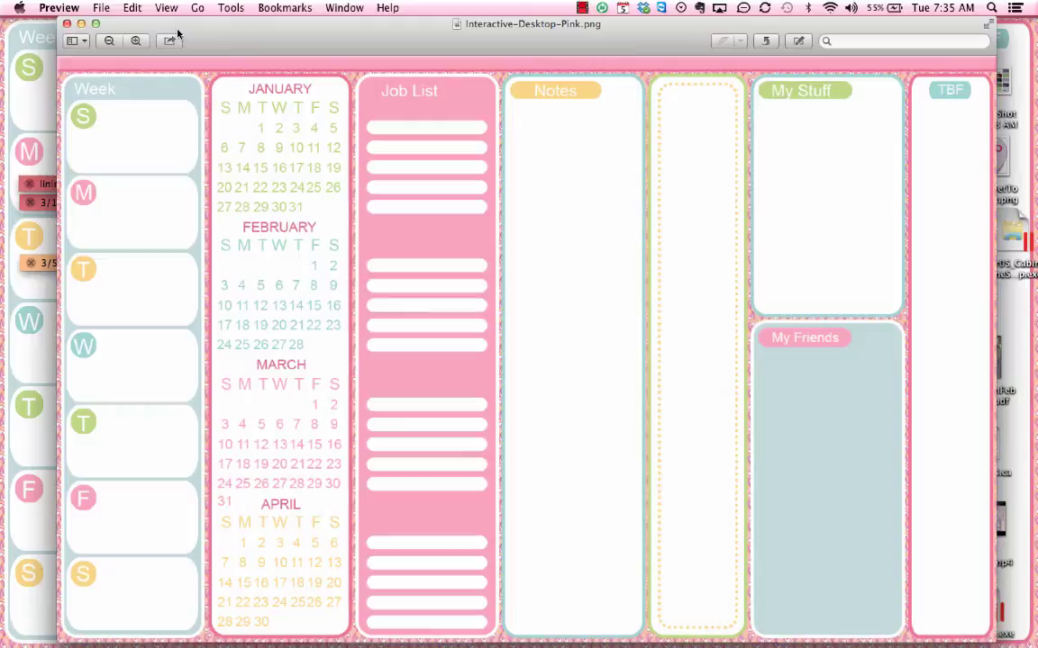
{"action": "left_click", "coordinate": [66, 25]}
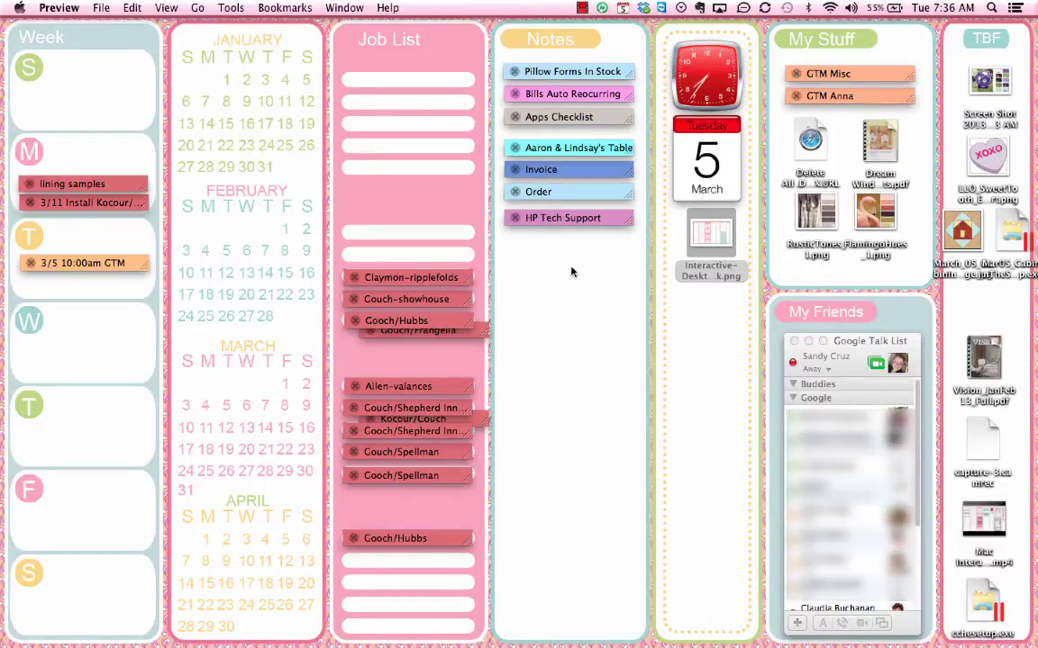
Return to the Windows 7 desktop on Desktop 2 and set the taskbar location on screen to Right in the taskbar properties.
{"action": "key", "text": "ctrl+Up"}
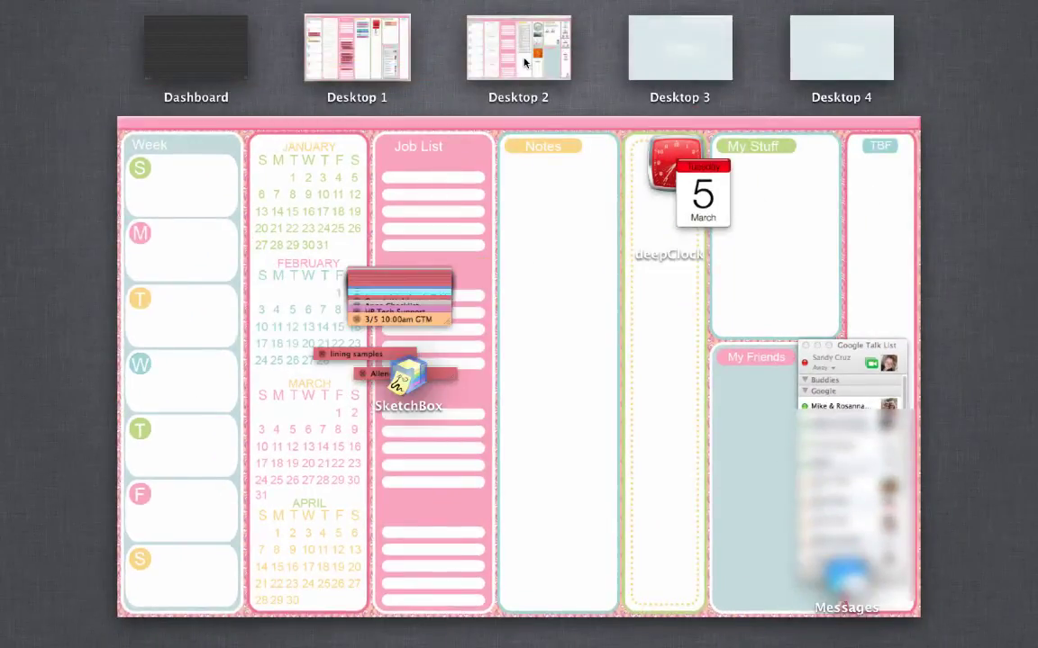
{"action": "left_click", "coordinate": [524, 63]}
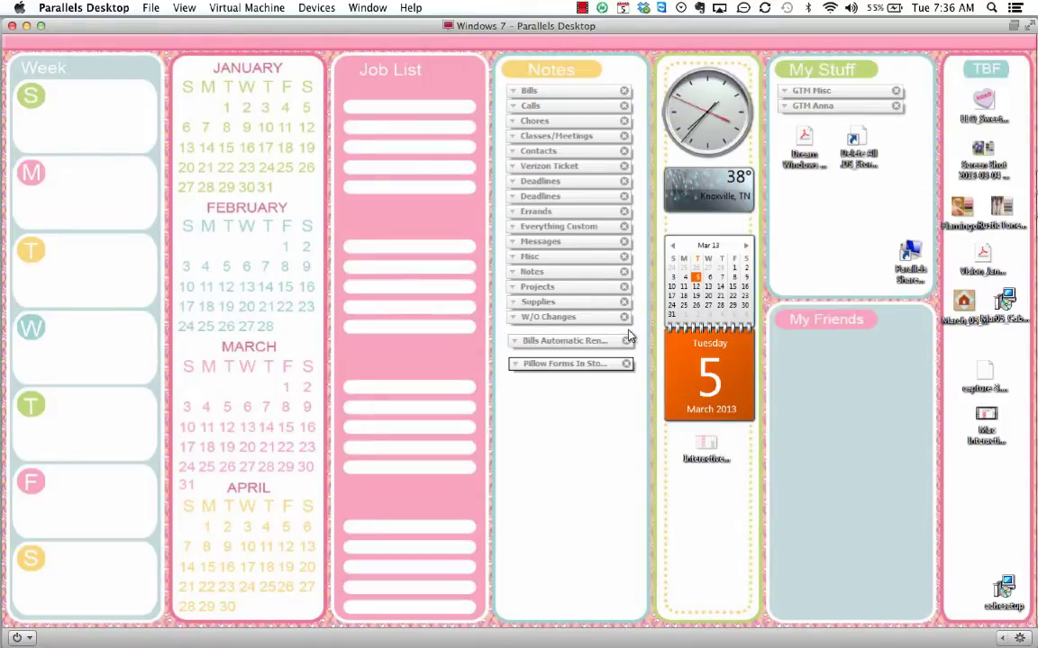
{"action": "mouse_move", "coordinate": [1032, 279]}
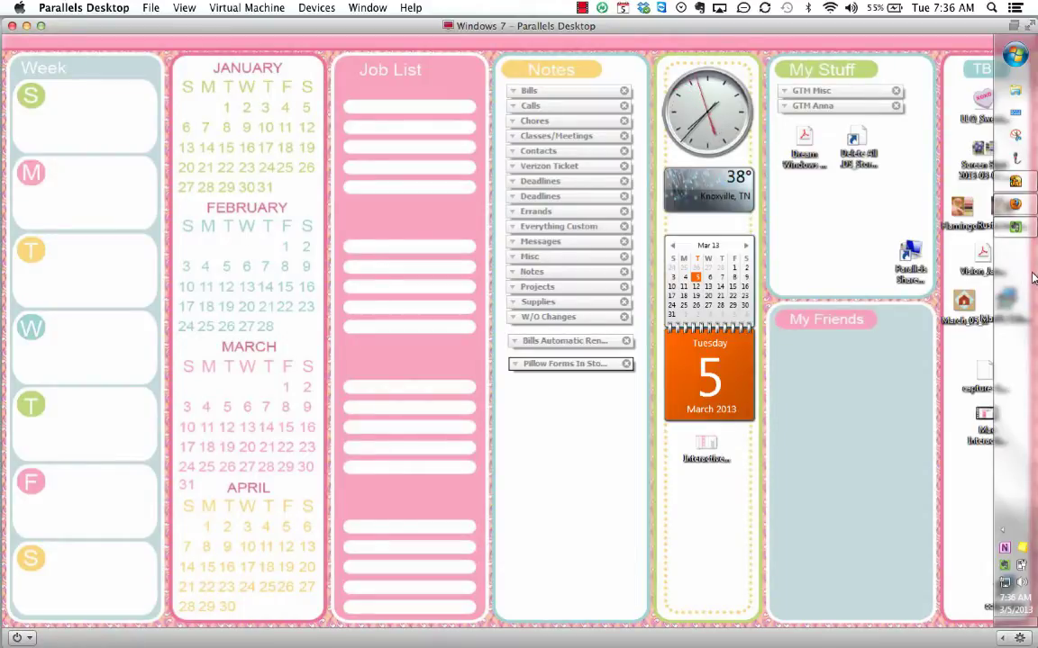
{"action": "mouse_move", "coordinate": [555, 635]}
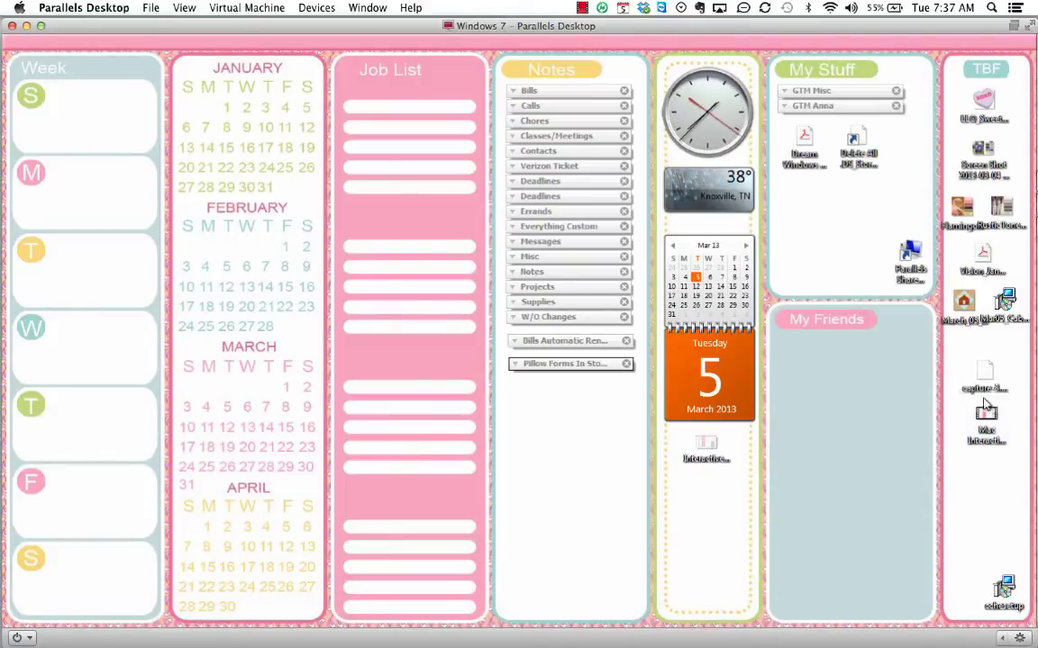
{"action": "mouse_move", "coordinate": [1031, 388]}
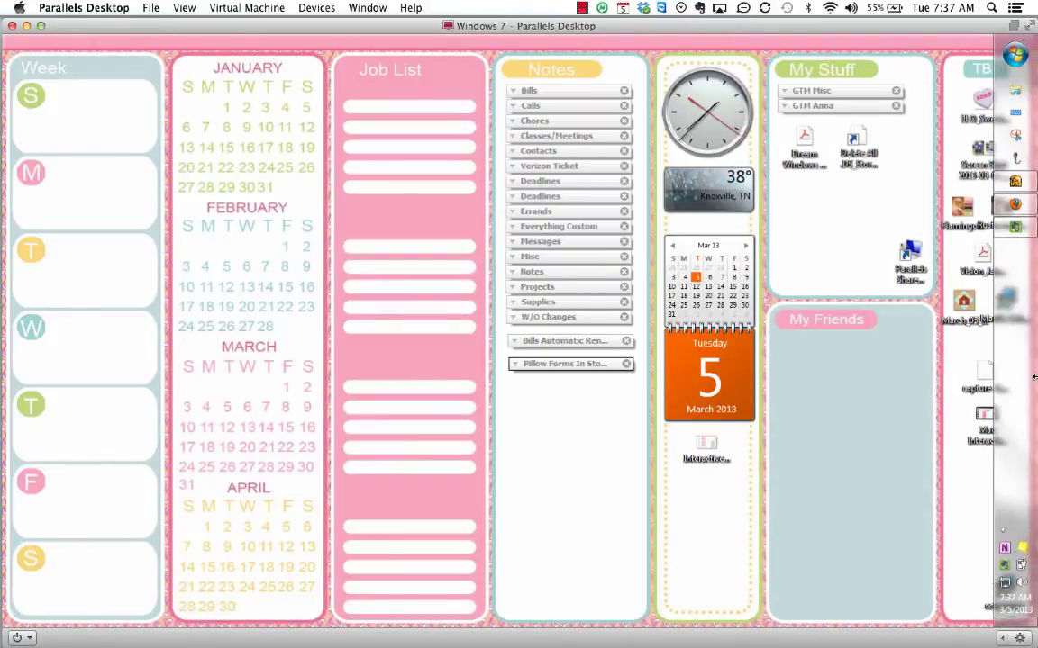
{"action": "right_click", "coordinate": [1012, 286]}
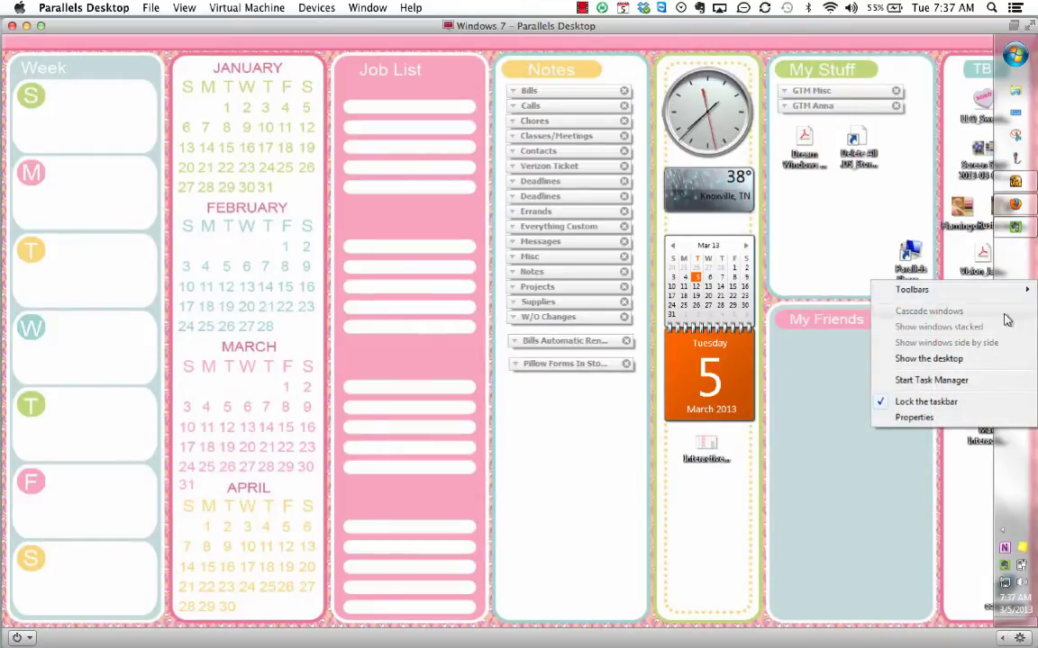
{"action": "left_click", "coordinate": [911, 417]}
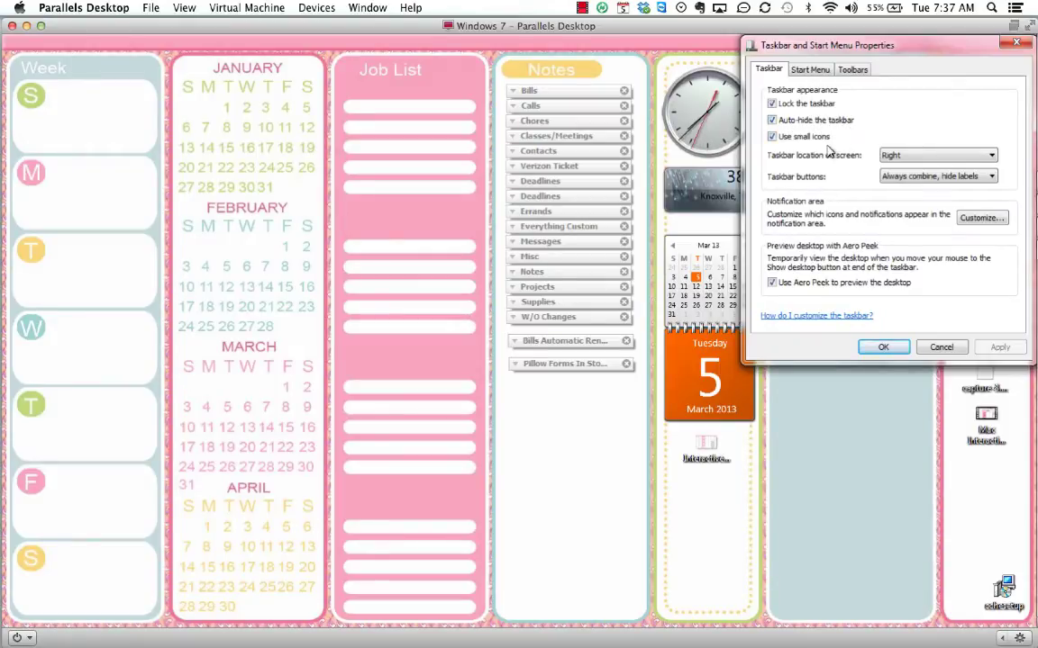
{"action": "left_click", "coordinate": [991, 158]}
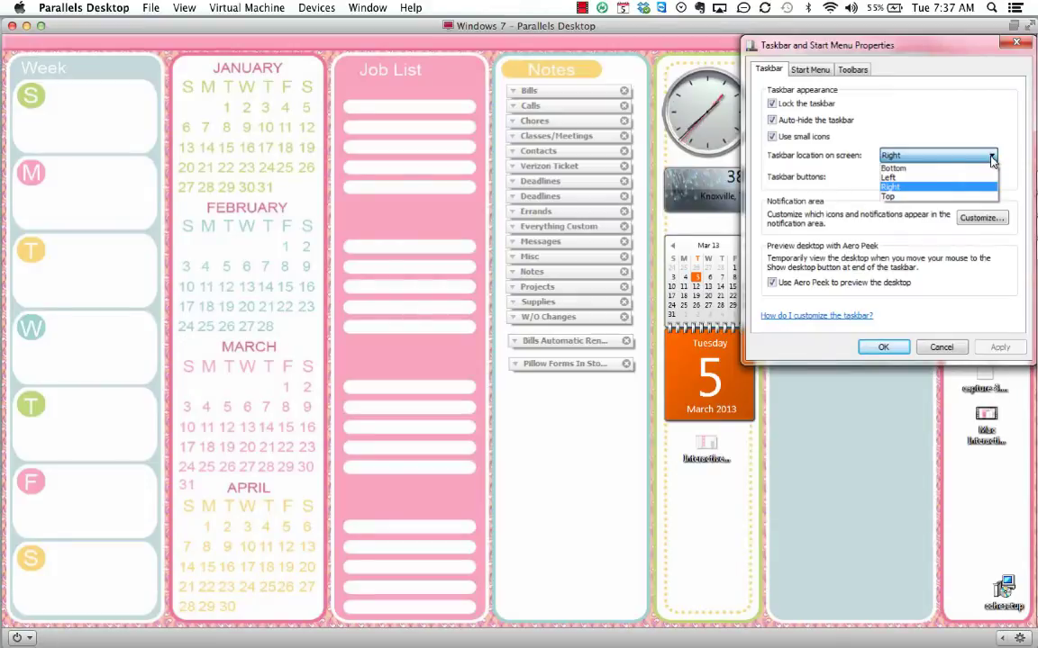
{"action": "left_click", "coordinate": [898, 187]}
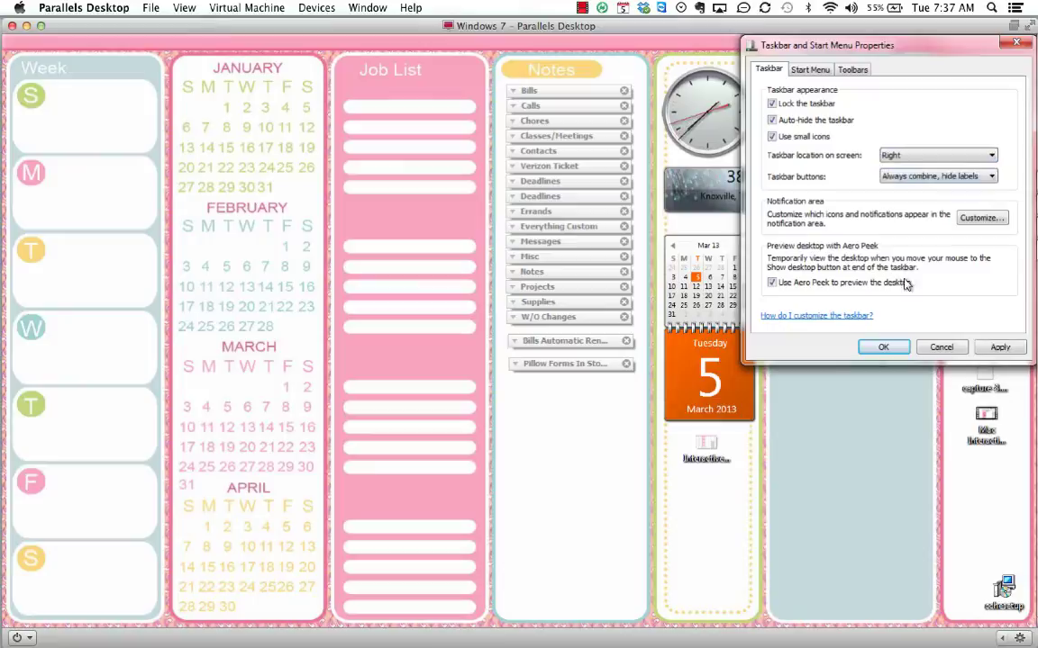
{"action": "left_click", "coordinate": [998, 348]}
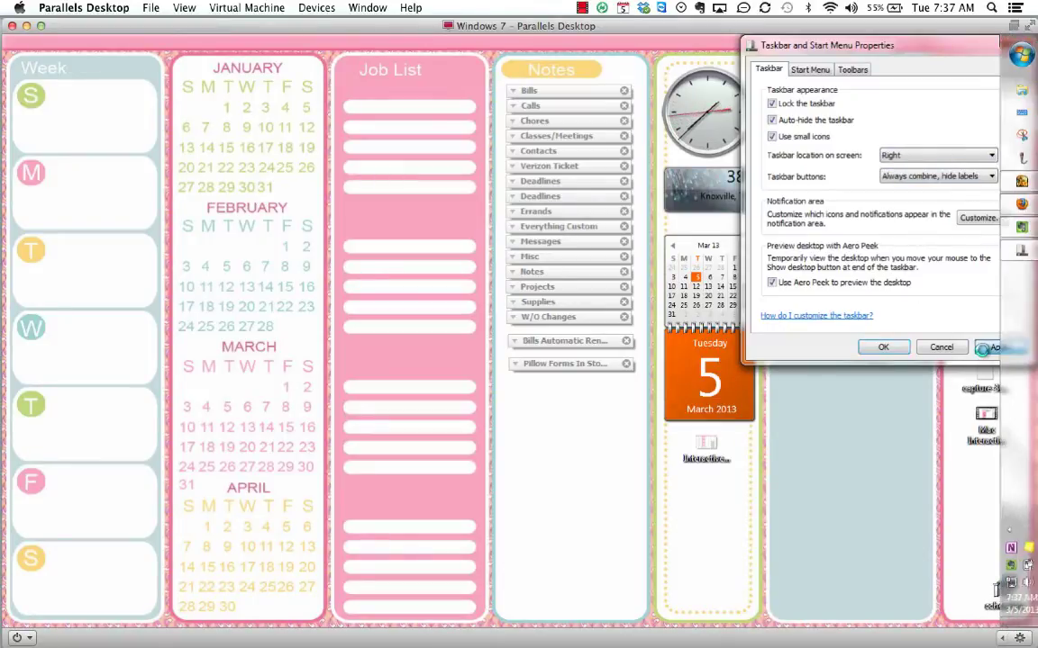
{"action": "left_click", "coordinate": [883, 348]}
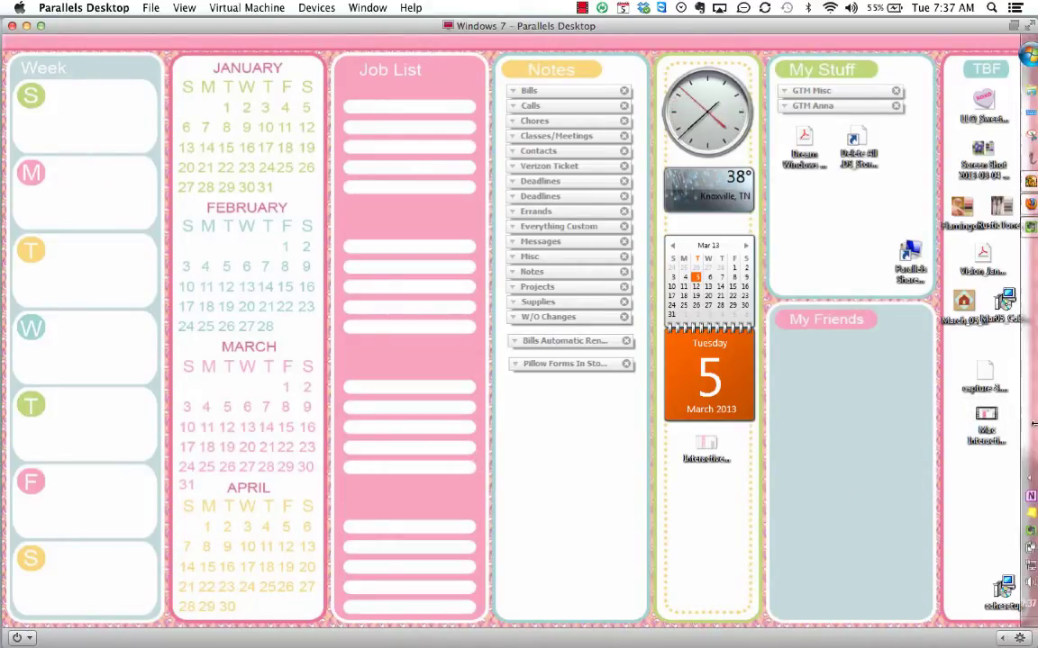
Move a Bills sticky note from the Notes column to the Job List, and on to Tuesday in the Week column.
{"action": "mouse_move", "coordinate": [1034, 423]}
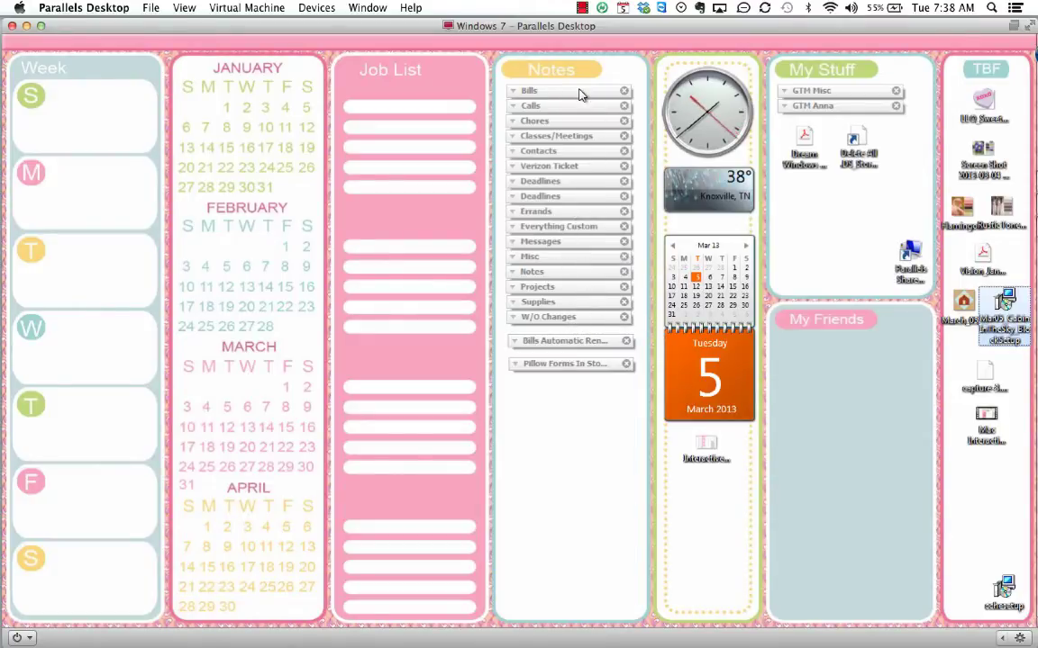
{"action": "left_click_drag", "start_coordinate": [579, 93], "coordinate": [417, 215]}
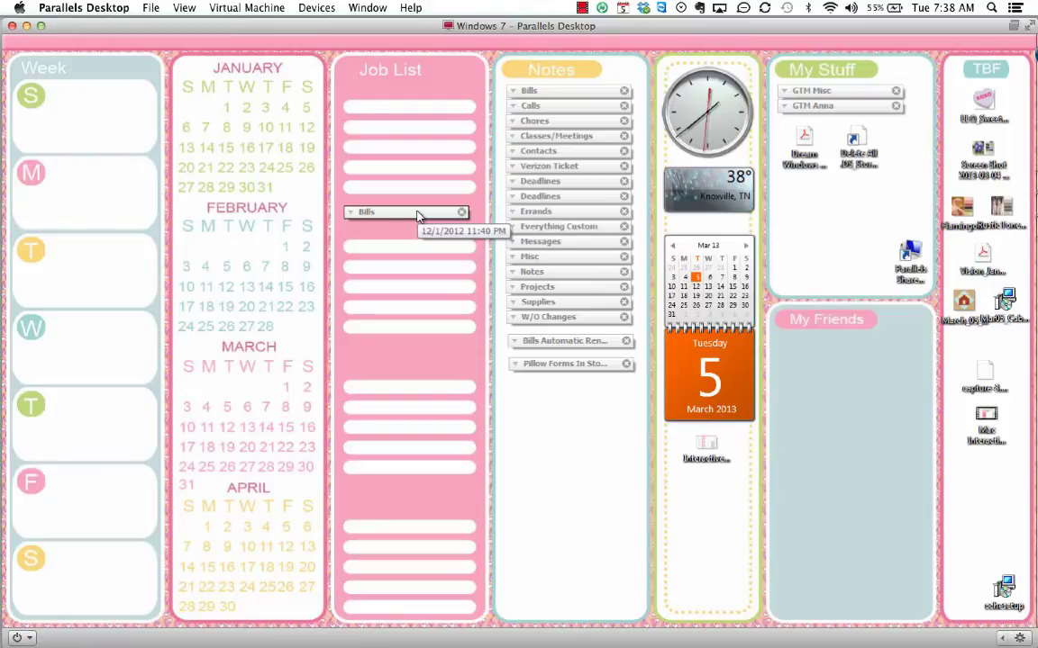
{"action": "left_click_drag", "start_coordinate": [417, 216], "coordinate": [94, 287]}
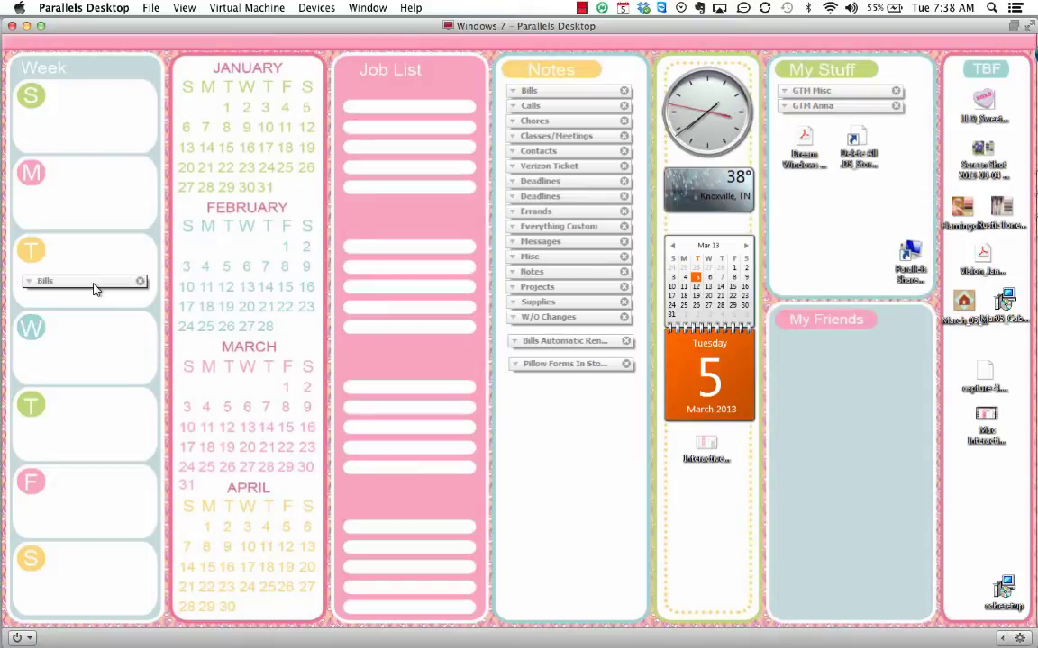
Expand the Bills sticky note on Tuesday, view its alarm settings, and close them without setting an alarm.
{"action": "left_click", "coordinate": [94, 283]}
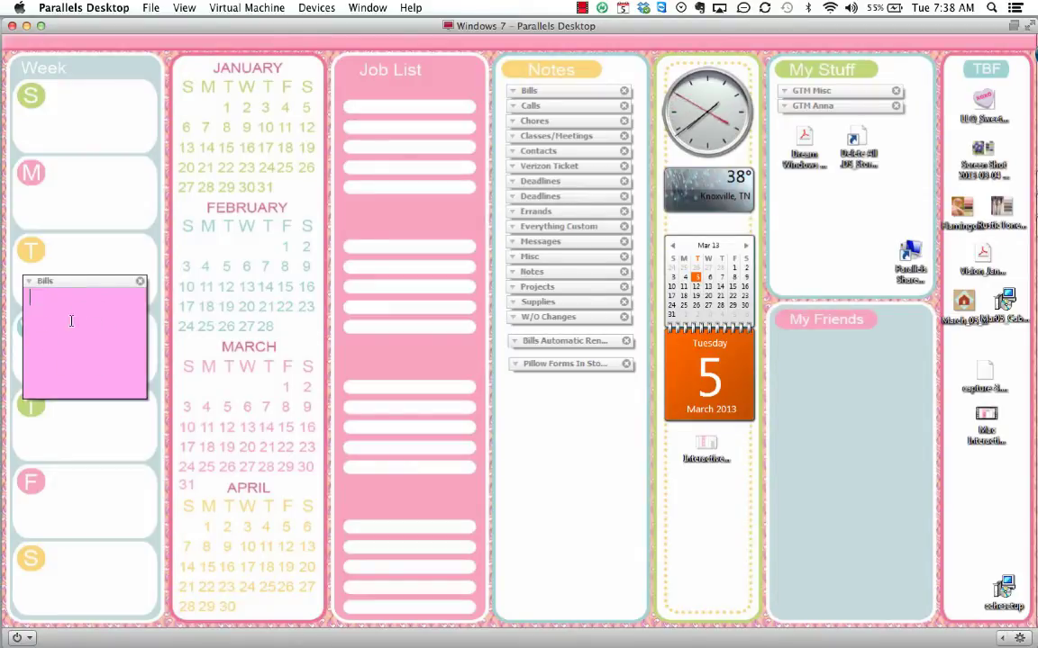
{"action": "right_click", "coordinate": [98, 289]}
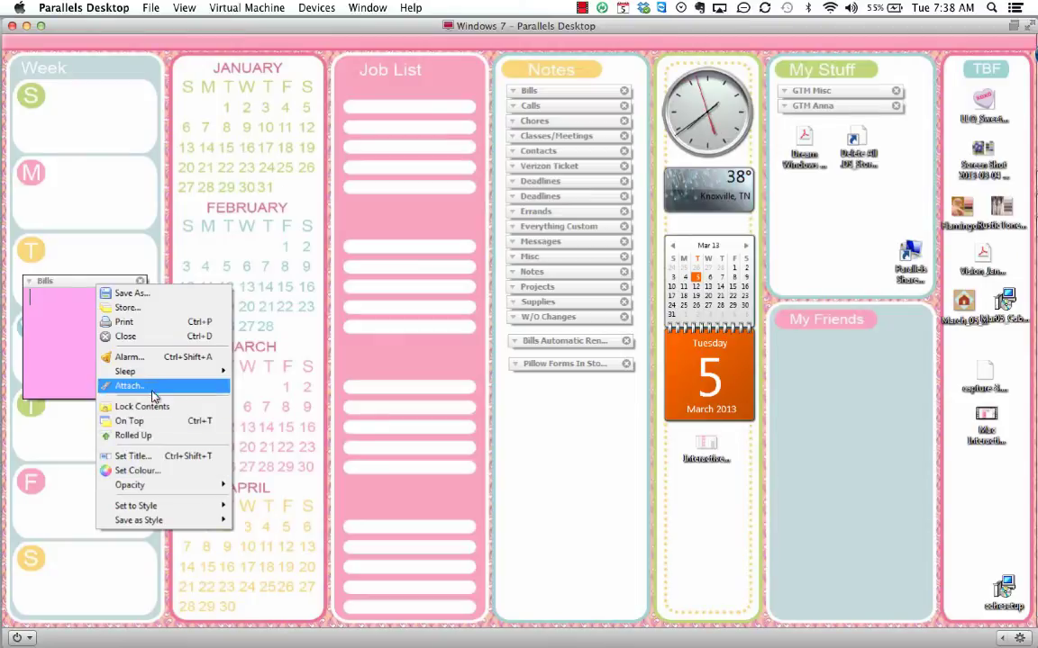
{"action": "left_click", "coordinate": [137, 360]}
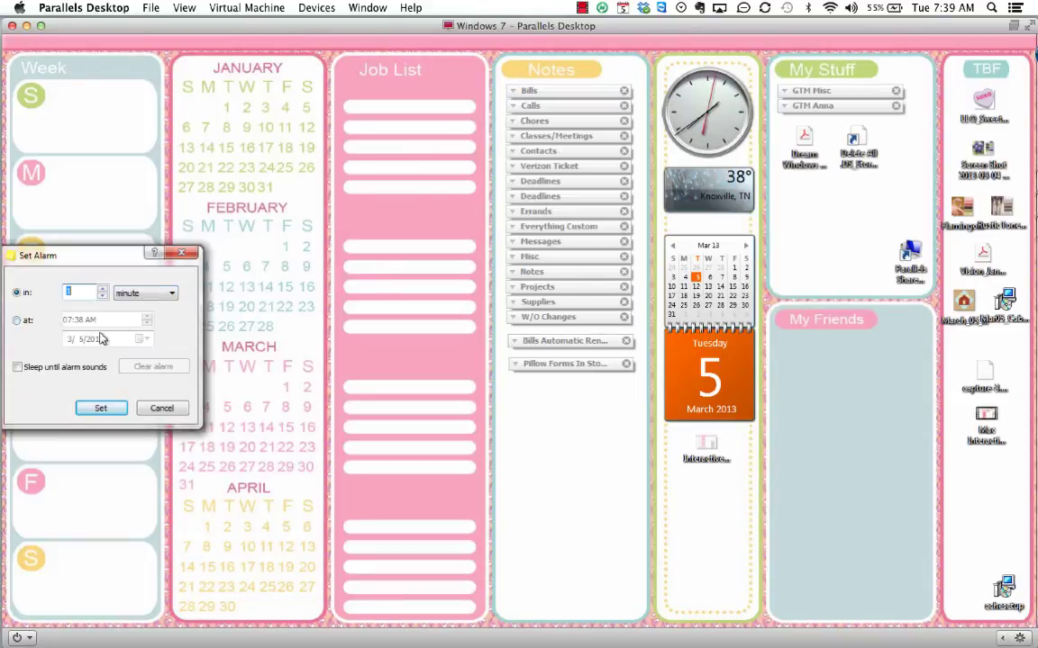
{"action": "left_click", "coordinate": [174, 410]}
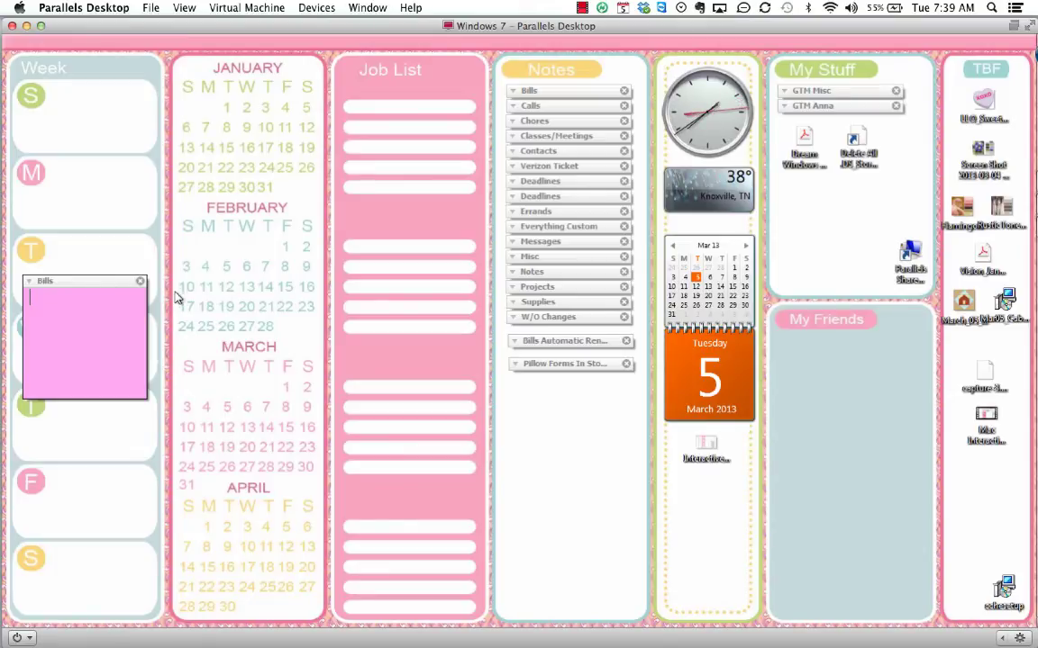
View the Stickies program's commands for new notes, managing stickies, friends, options and backup from the Windows taskbar.
{"action": "mouse_move", "coordinate": [1032, 520]}
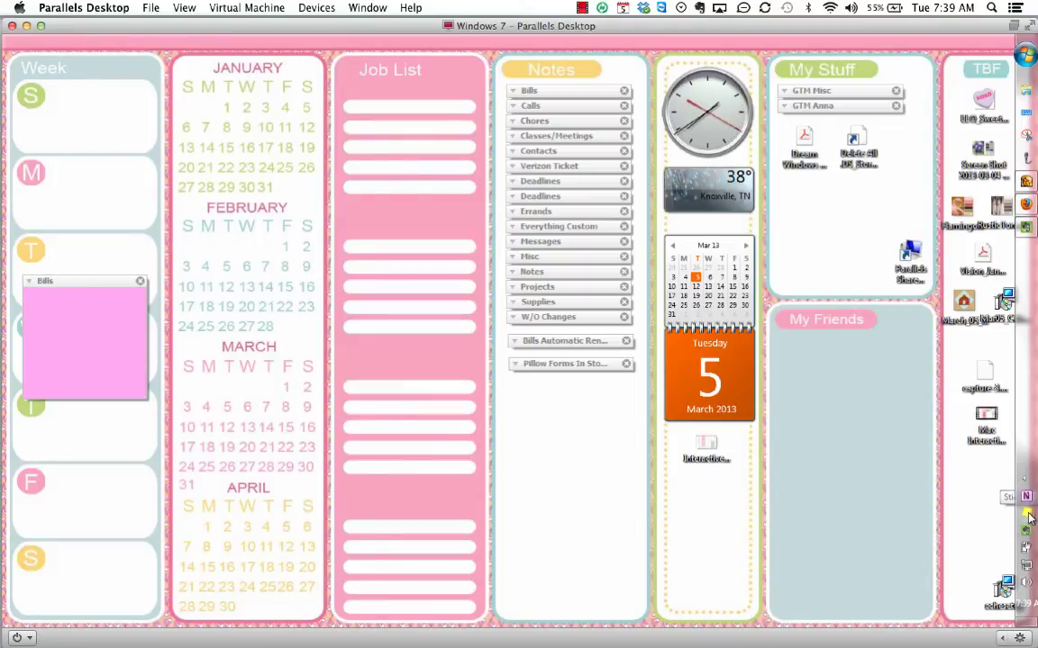
{"action": "right_click", "coordinate": [1030, 517]}
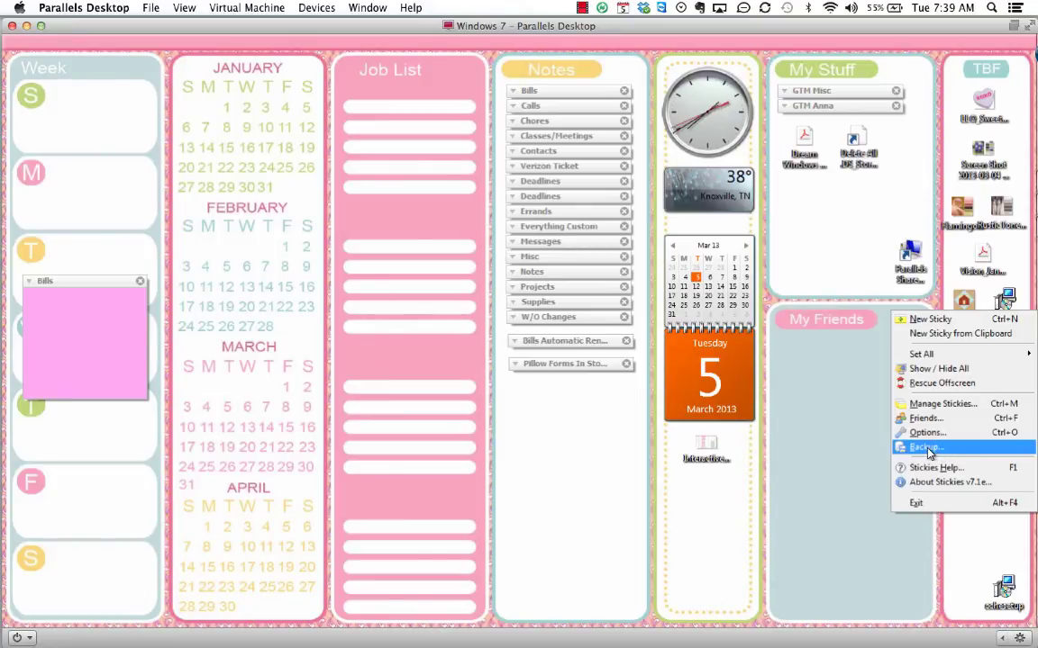
Roll up and close the Bills sticky note on Tuesday, and switch to the Mac planner on Desktop 1.
{"action": "double_click", "coordinate": [96, 286]}
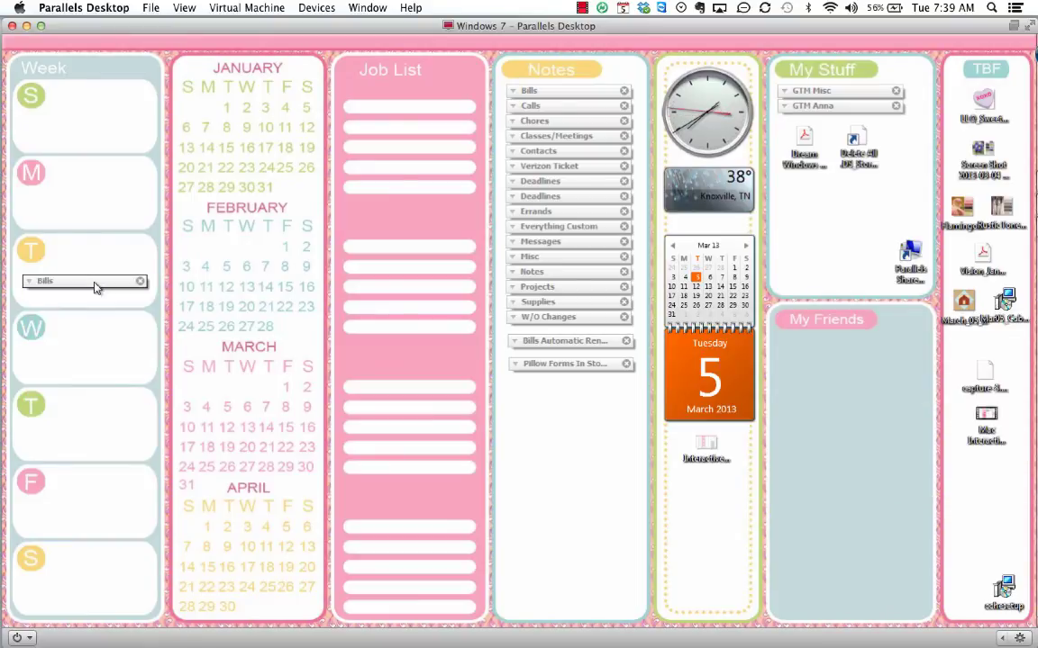
{"action": "left_click", "coordinate": [139, 282]}
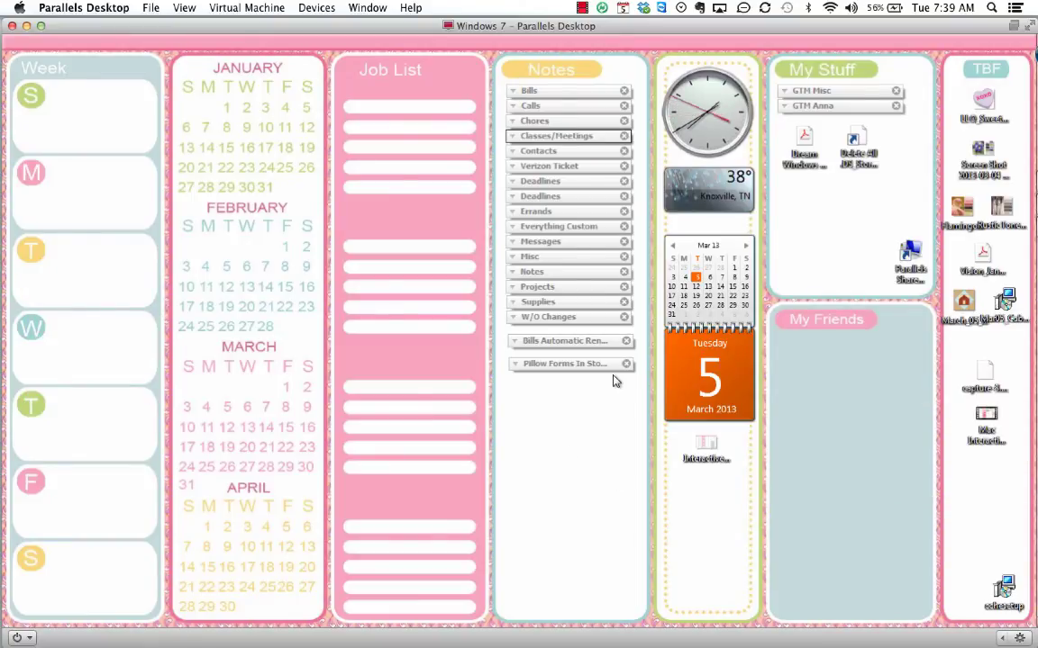
{"action": "key", "text": "ctrl+Up"}
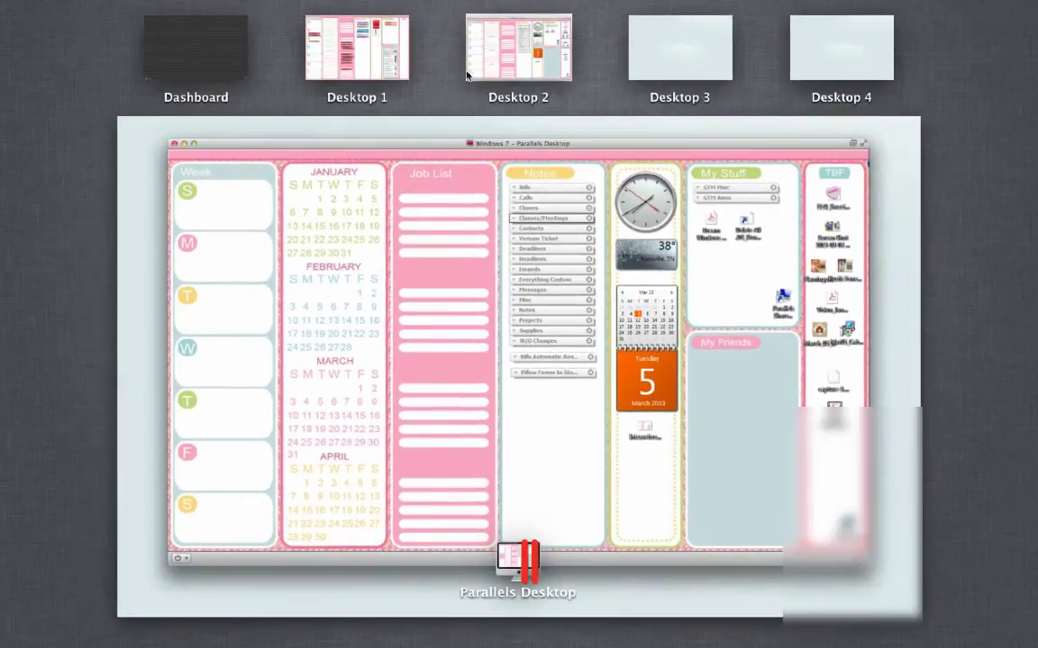
{"action": "left_click", "coordinate": [384, 55]}
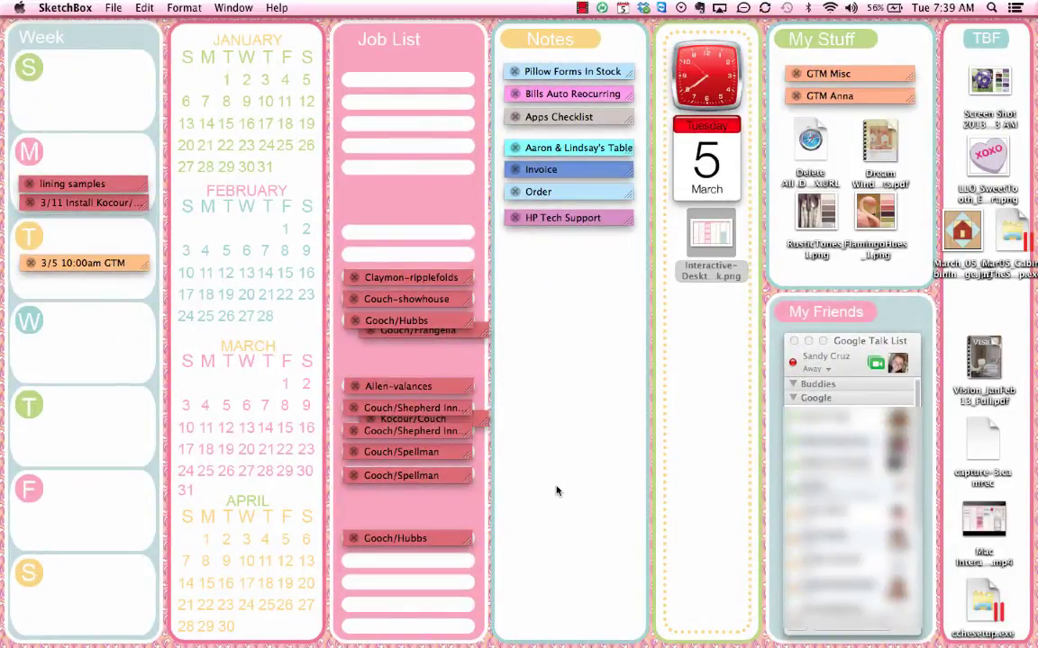